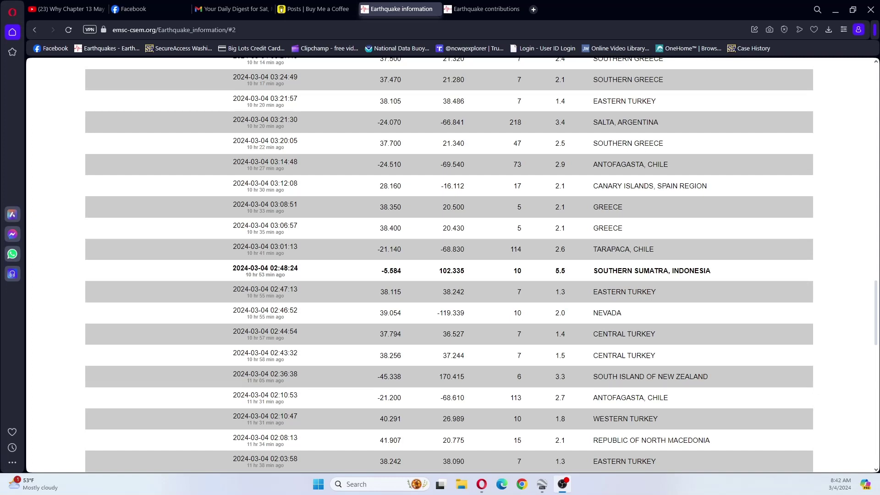
Step: Show the EMSC earthquake contributions list with each agency's solution for the Southern Sumatra event
click(488, 9)
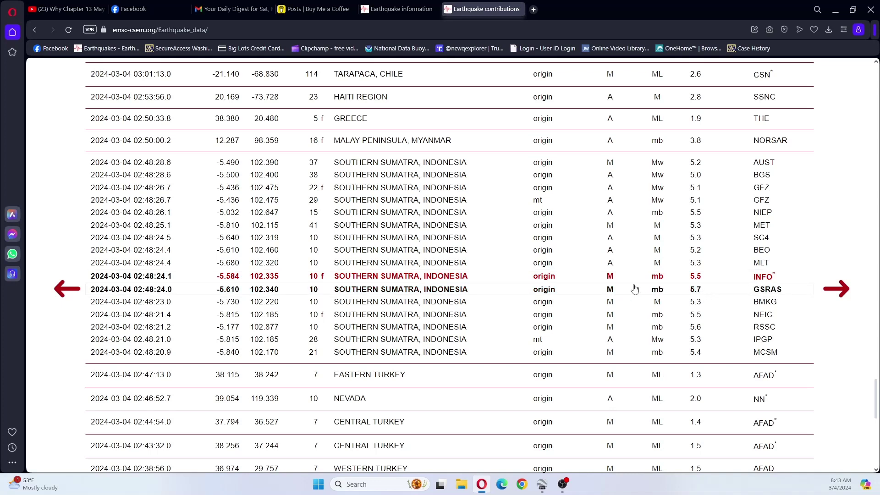
Step: Open the INFO solution's data page and scroll the station table to select the 5.7 magnitude
click(661, 276)
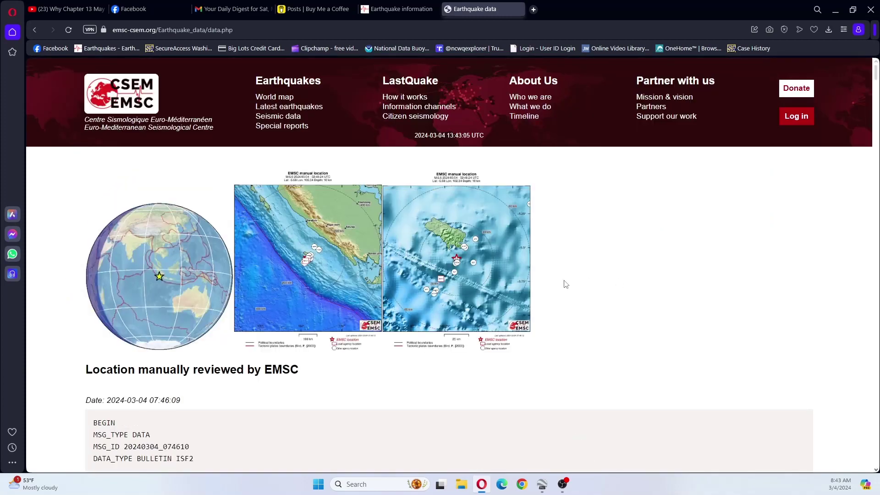
scroll(534, 287, down, 6)
scroll(534, 288, down, 15)
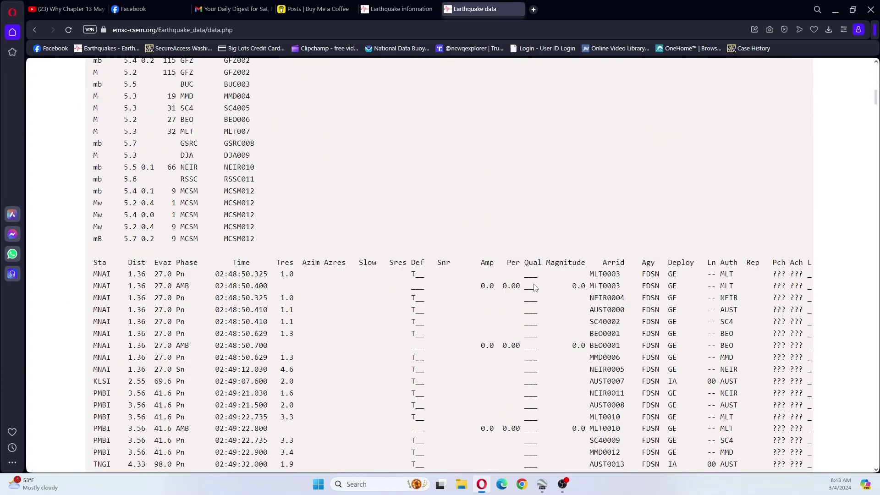
scroll(618, 211, down, 15)
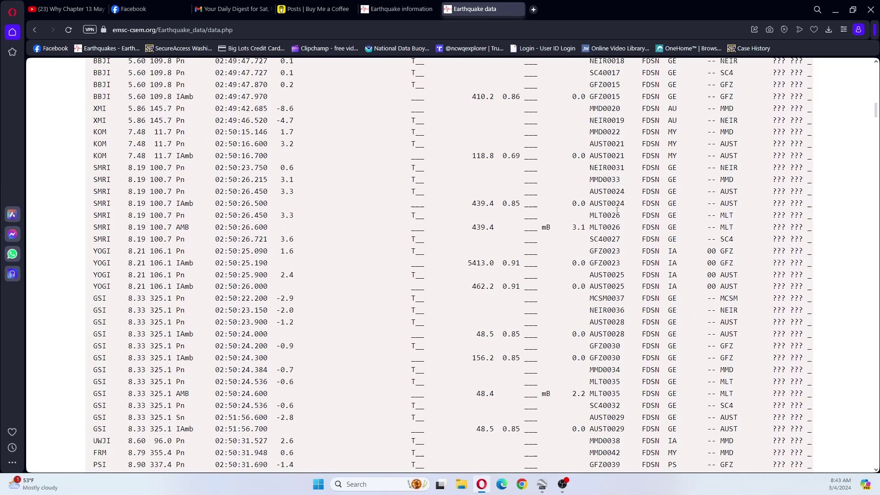
scroll(618, 211, down, 9)
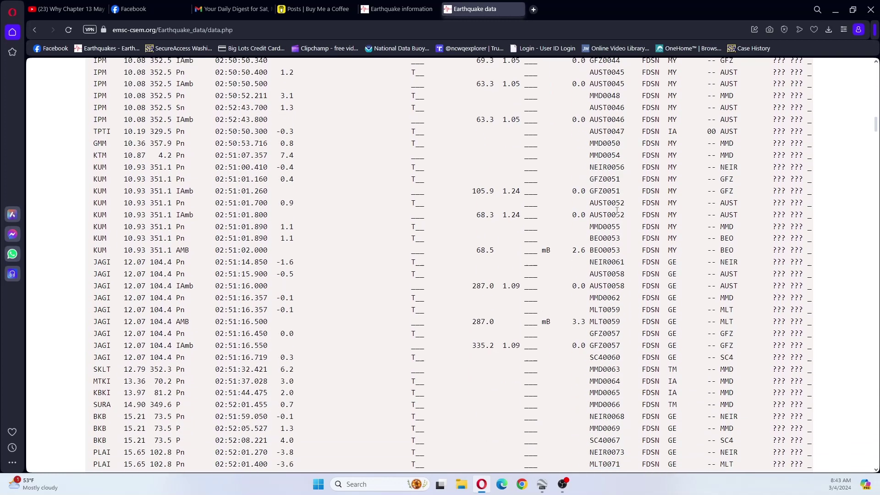
scroll(617, 215, down, 9)
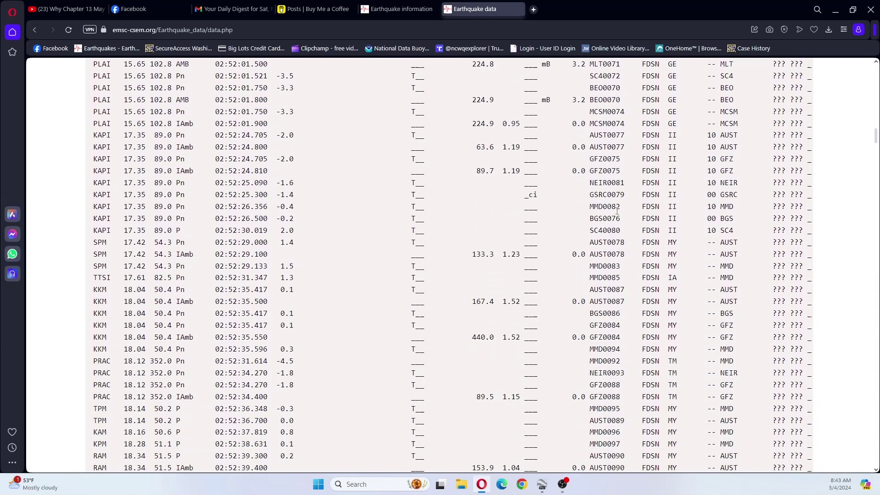
scroll(617, 210, down, 9)
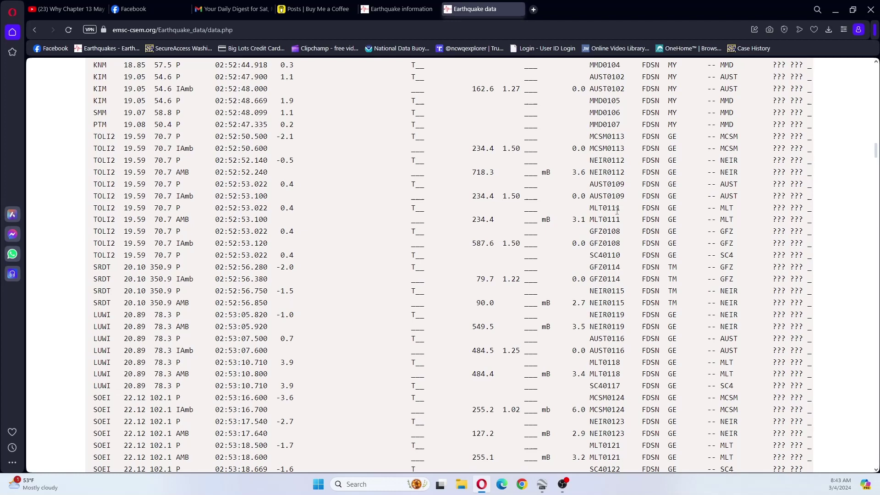
scroll(617, 211, down, 4)
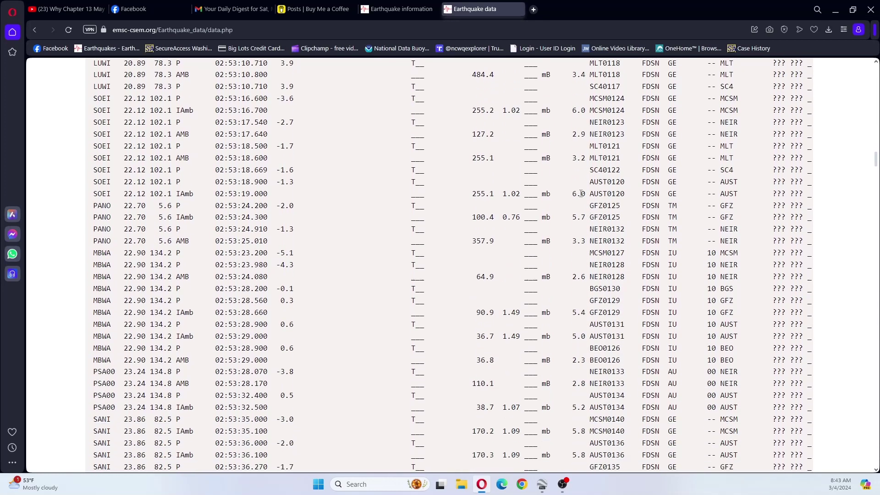
drag(565, 193, 586, 217)
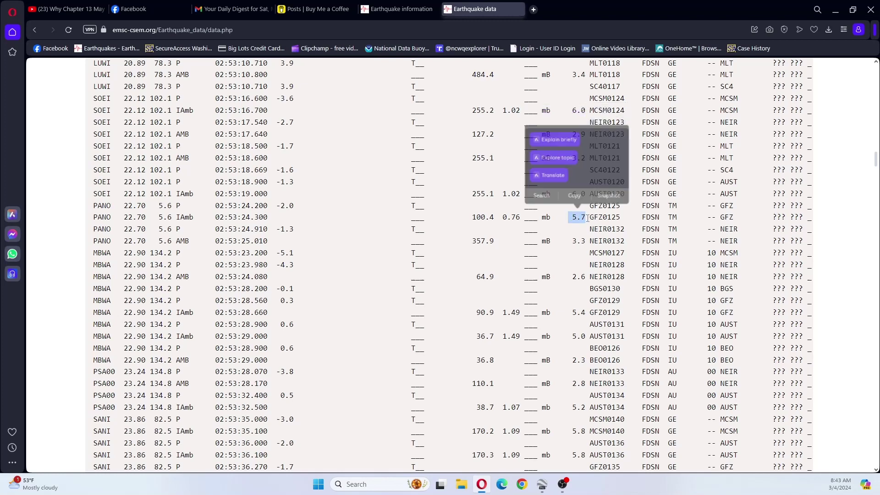
click(609, 285)
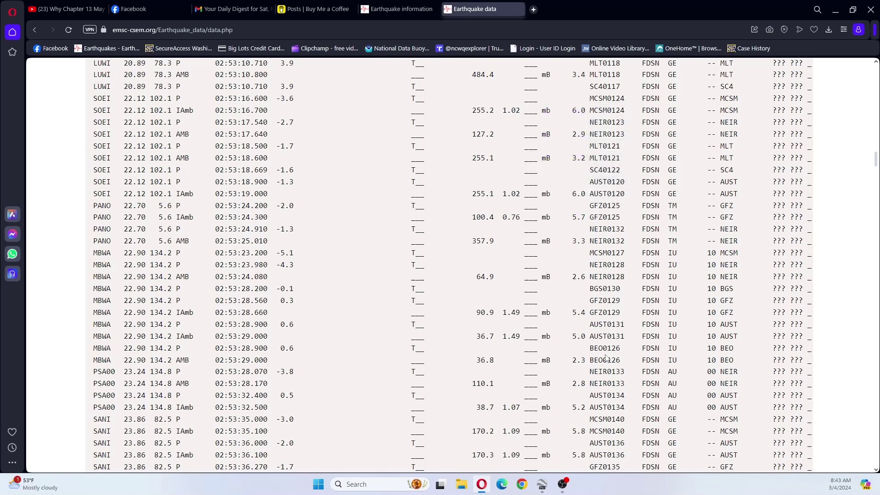
scroll(608, 357, down, 1)
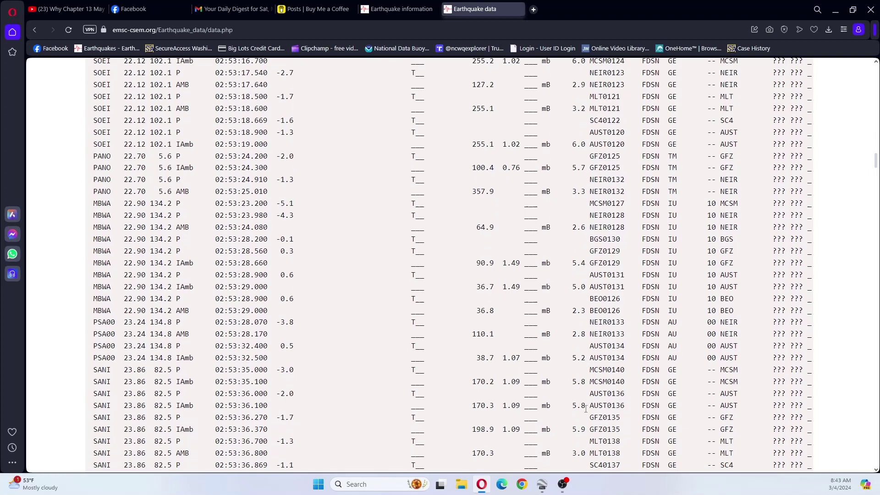
scroll(604, 425, down, 5)
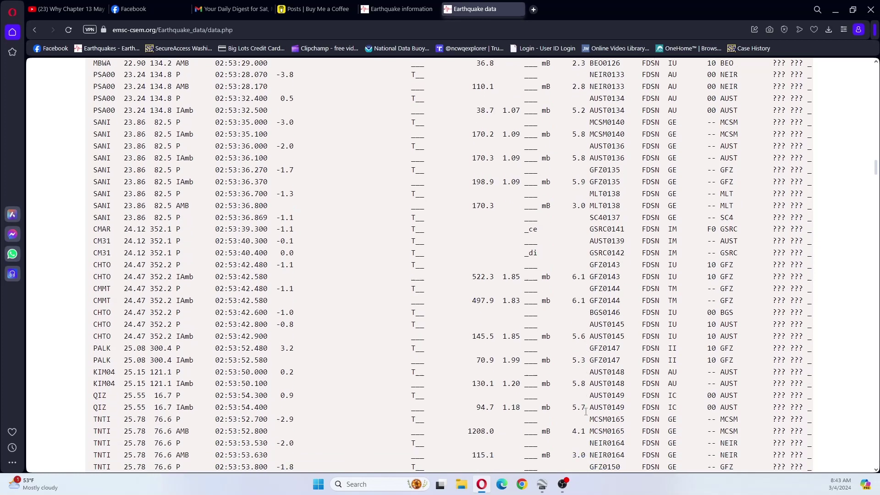
scroll(613, 402, down, 6)
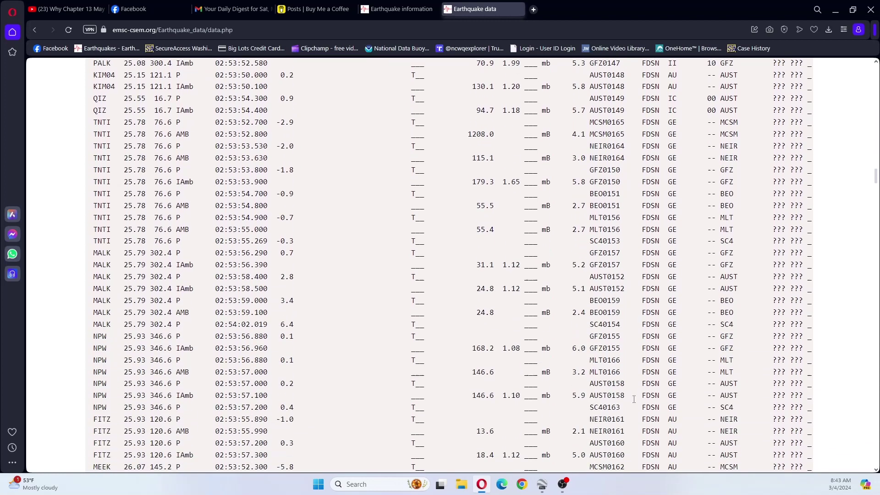
scroll(634, 399, down, 4)
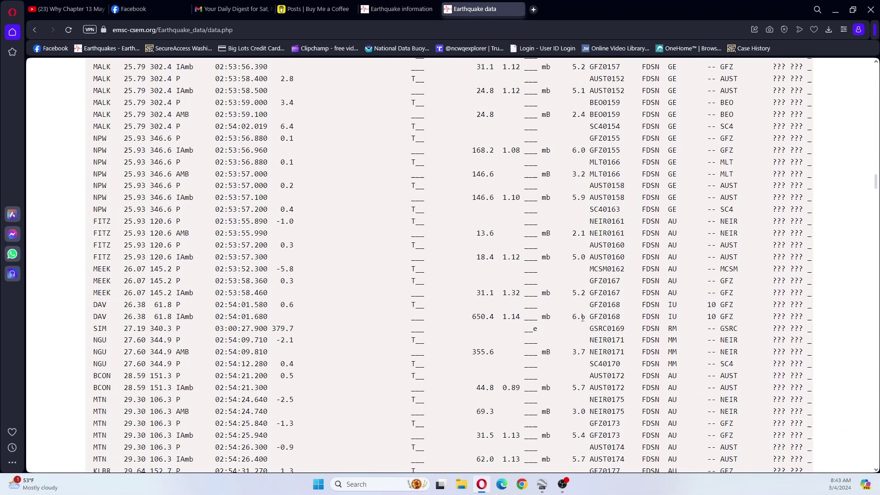
scroll(598, 407, down, 2)
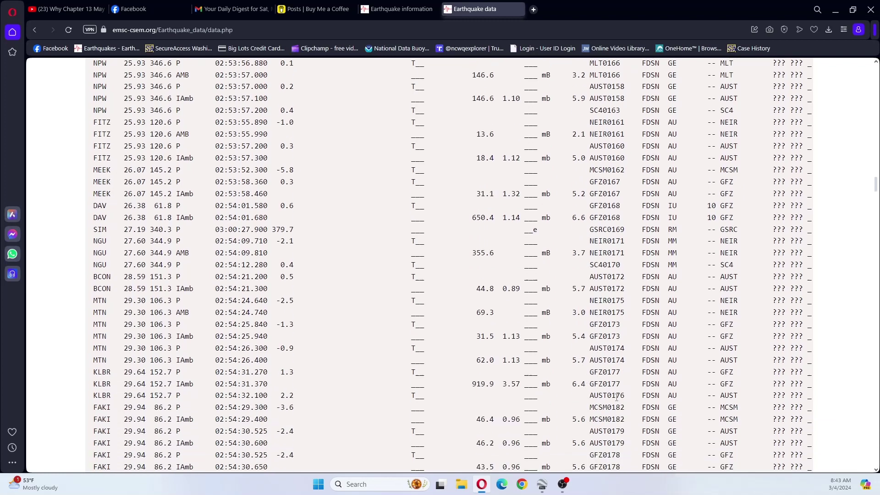
scroll(616, 396, down, 2)
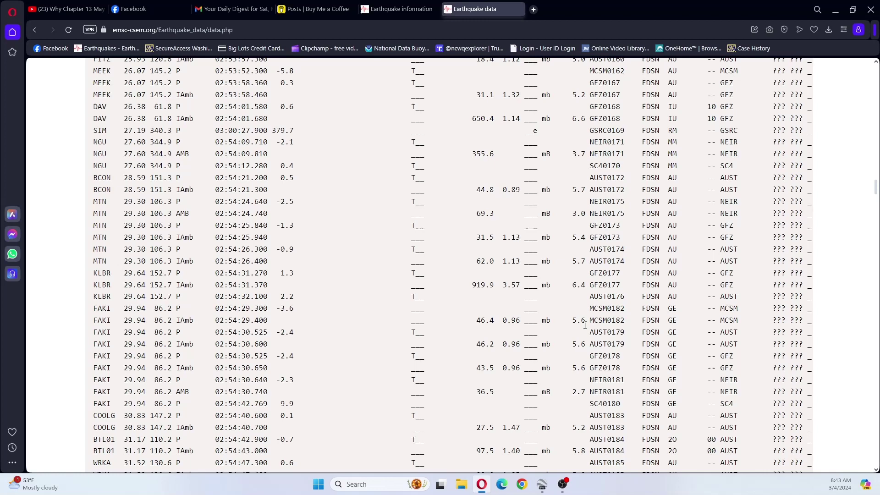
scroll(612, 380, down, 2)
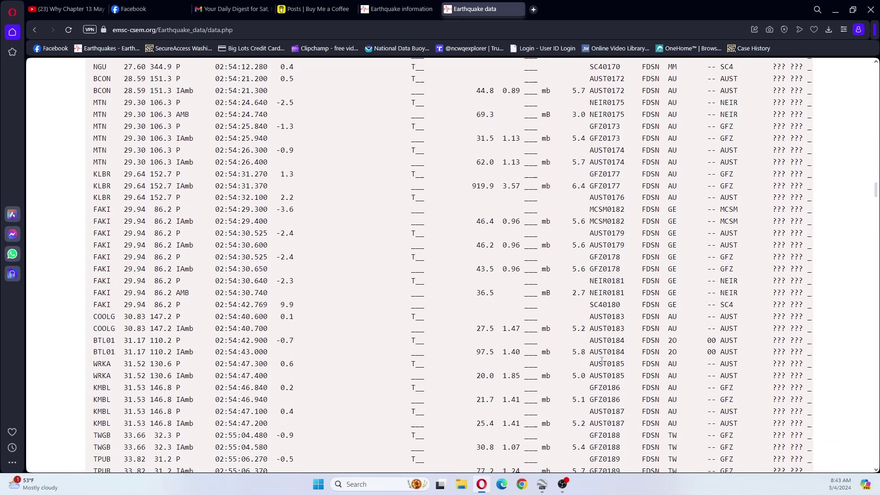
scroll(608, 385, down, 5)
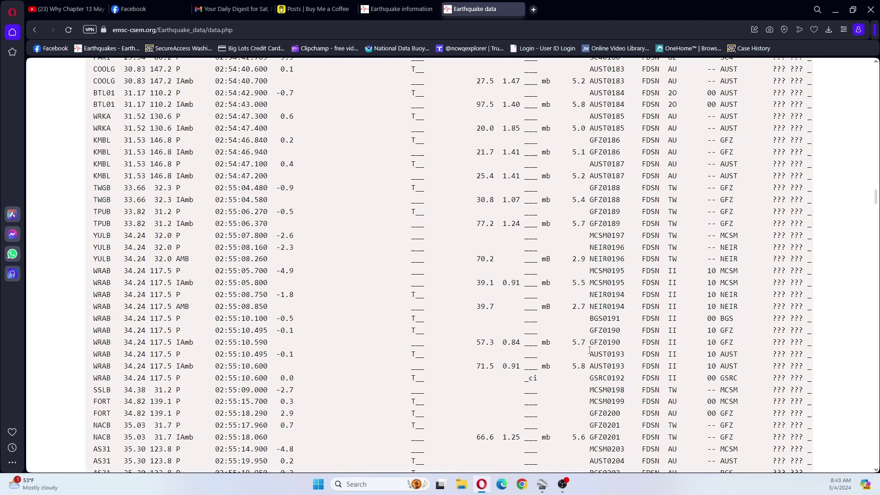
scroll(623, 393, down, 2)
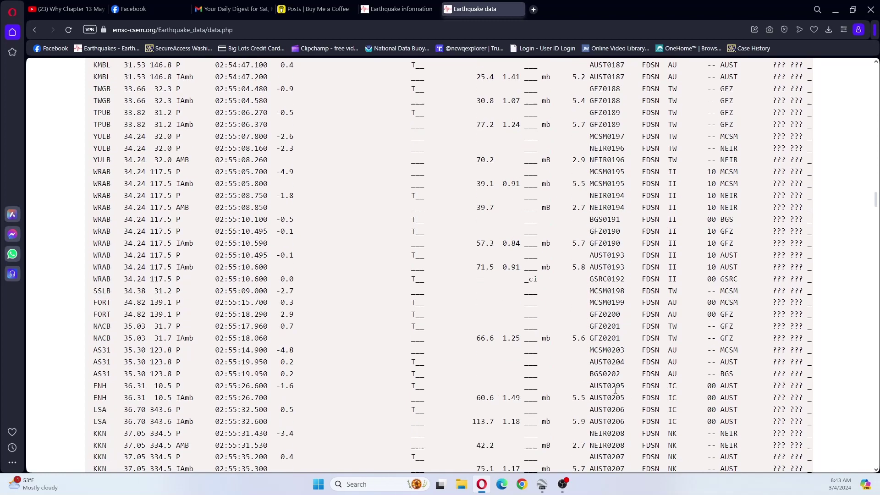
scroll(615, 390, down, 5)
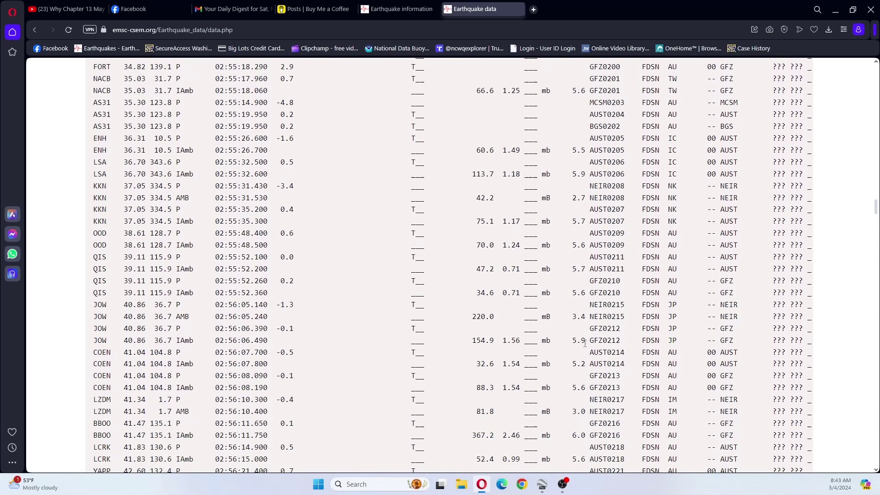
scroll(619, 384, down, 2)
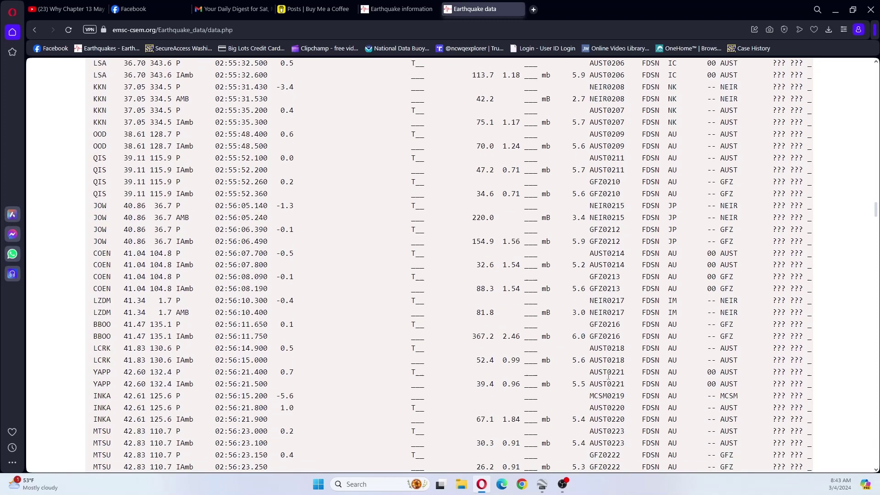
scroll(608, 376, down, 7)
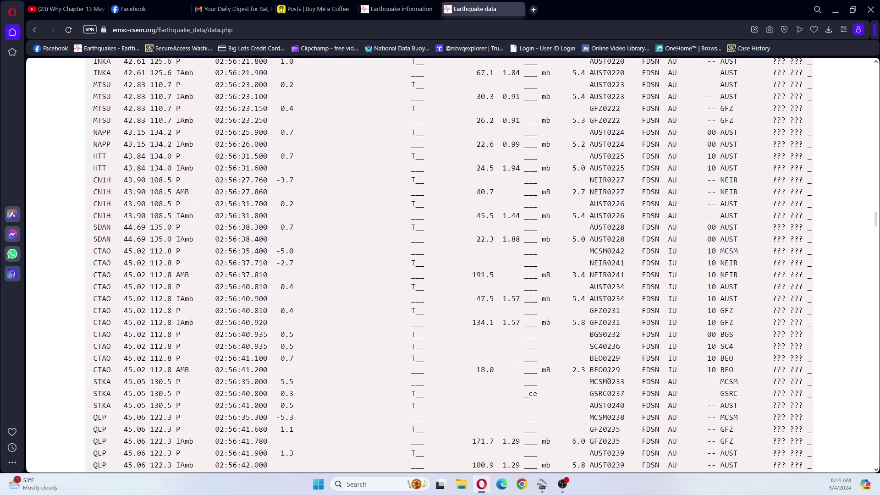
scroll(608, 375, down, 2)
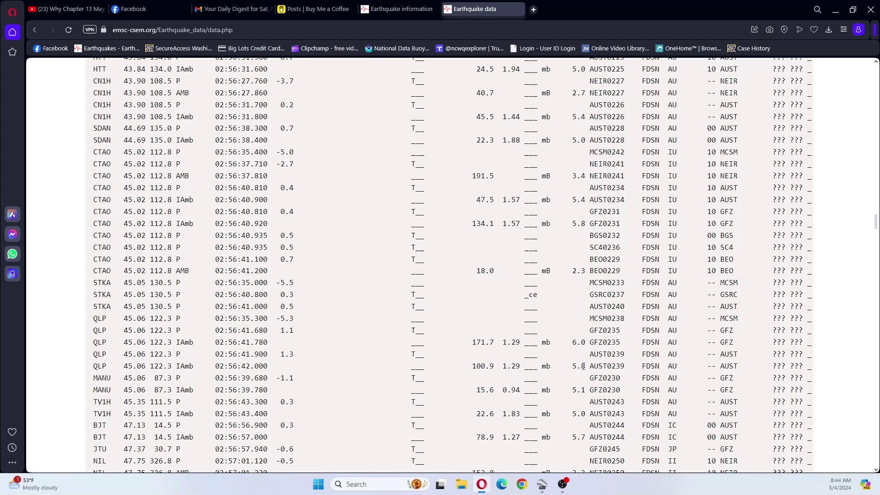
scroll(627, 388, down, 7)
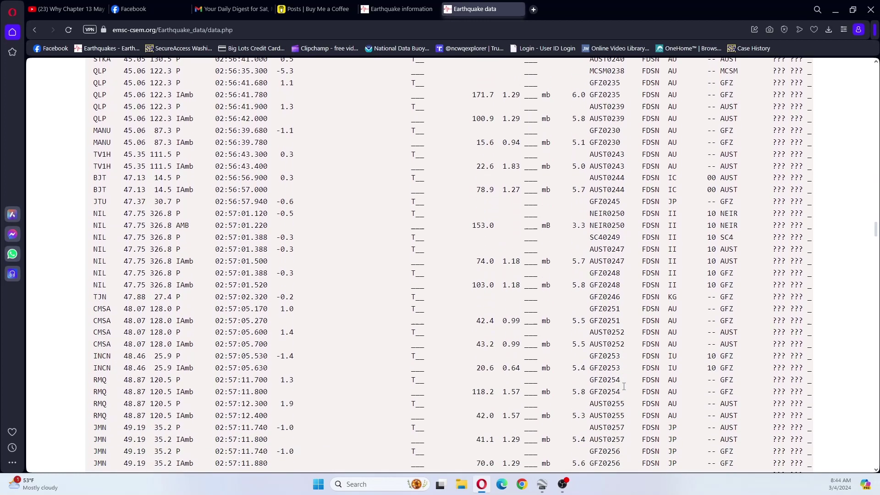
scroll(624, 389, down, 5)
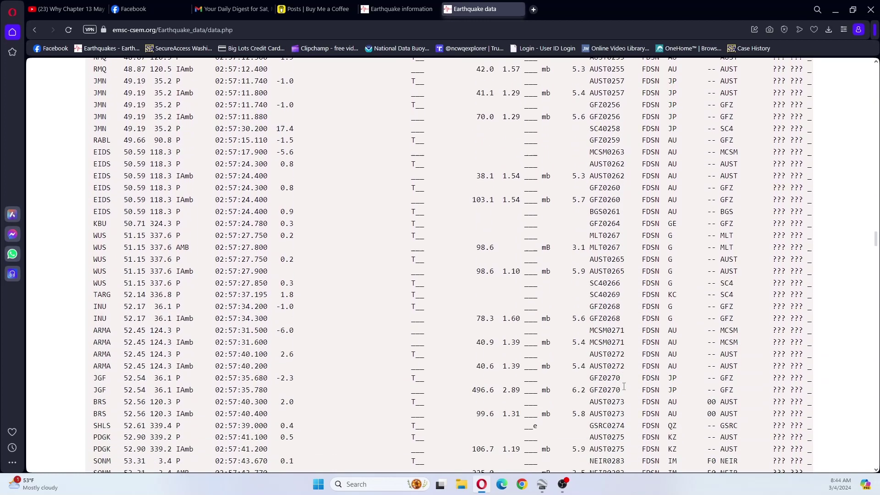
scroll(591, 286, down, 2)
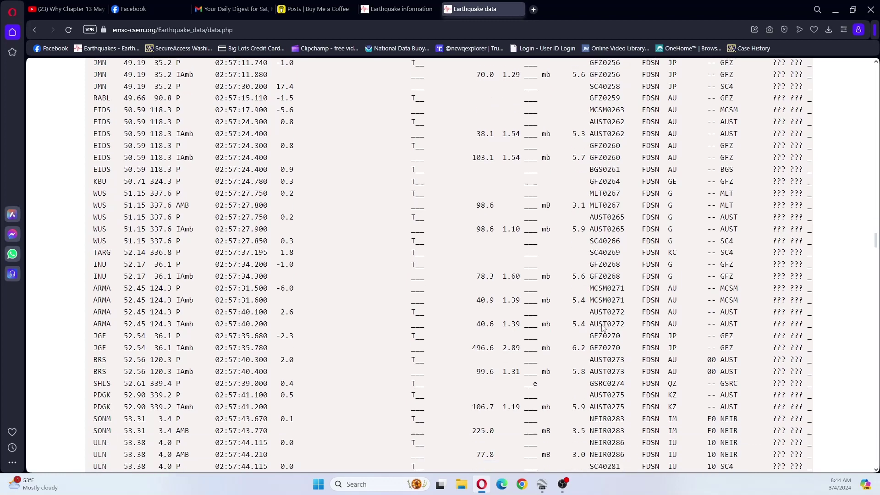
scroll(597, 337, down, 3)
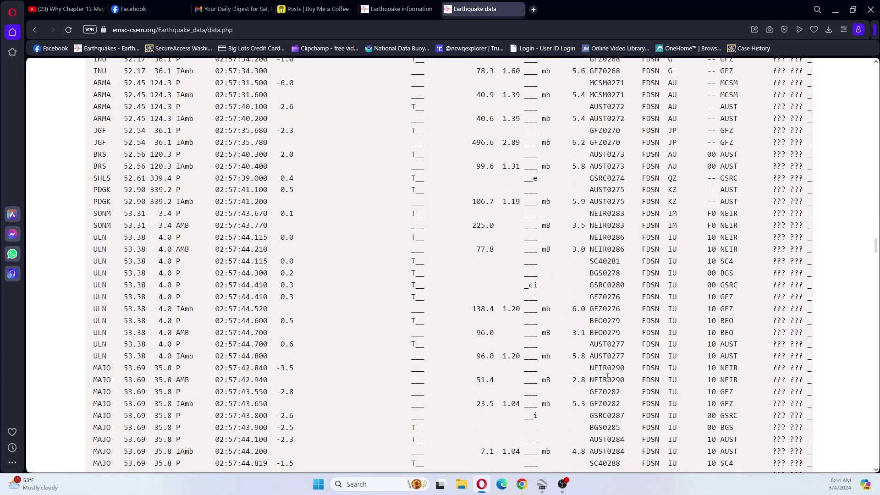
scroll(607, 376, down, 6)
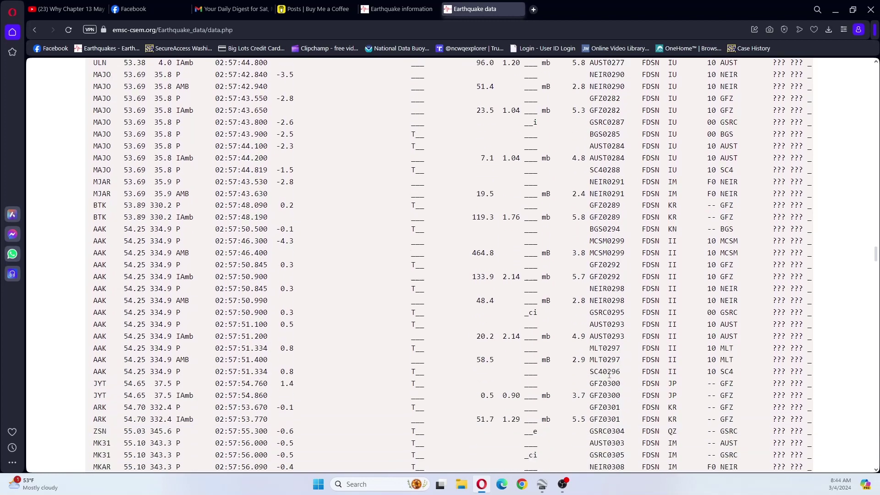
scroll(608, 375, down, 7)
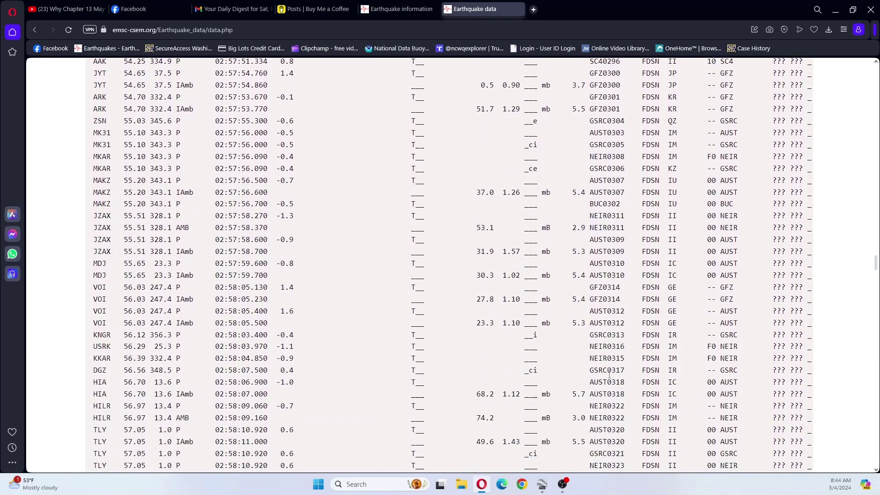
scroll(609, 374, down, 4)
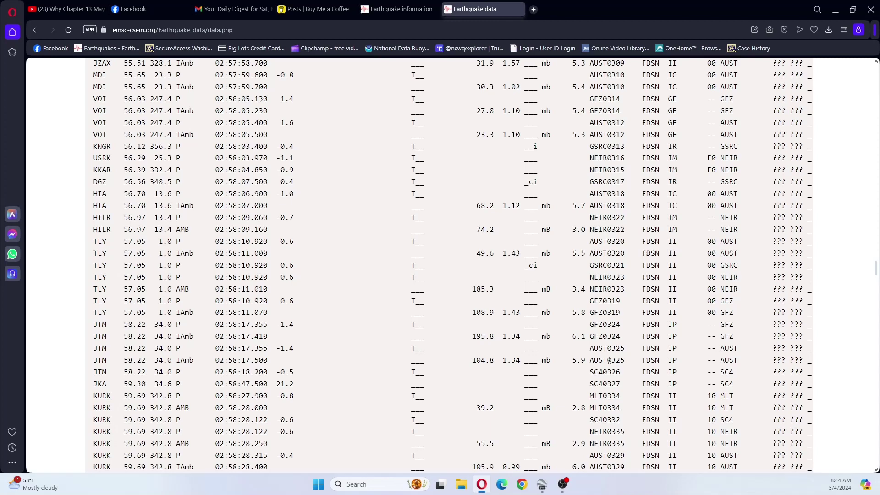
scroll(610, 333, down, 6)
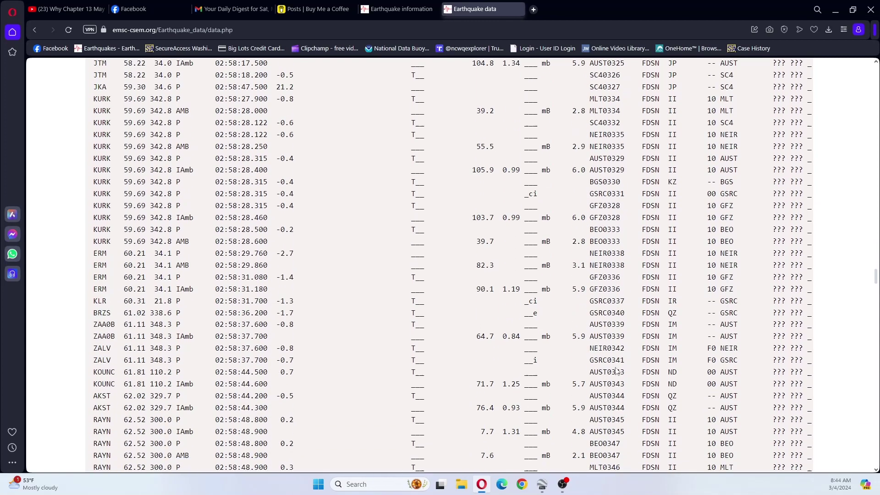
scroll(627, 364, down, 5)
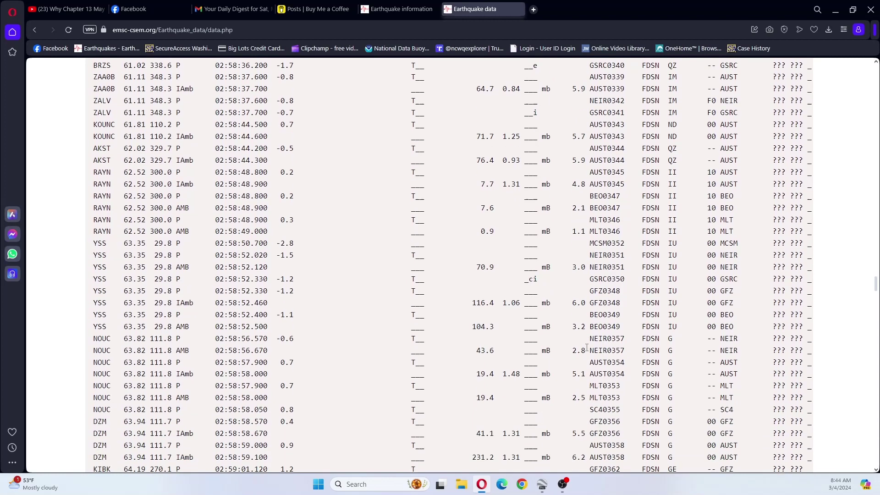
scroll(609, 388, down, 1)
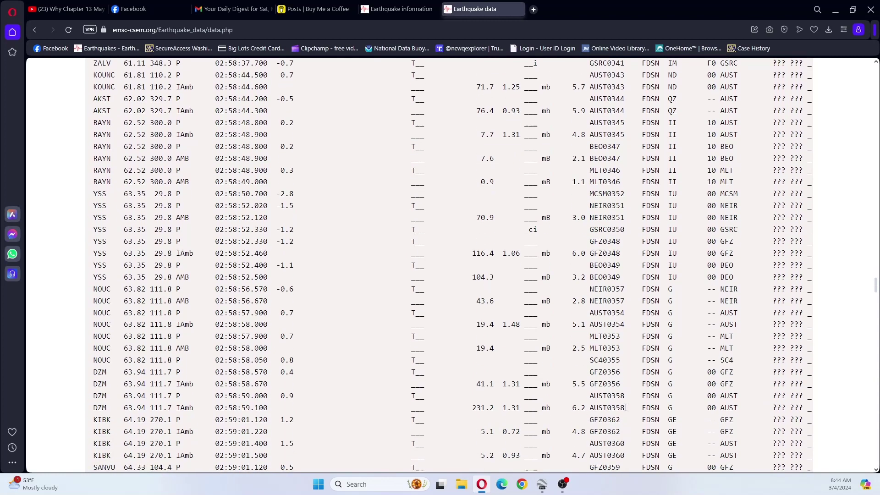
scroll(626, 408, down, 10)
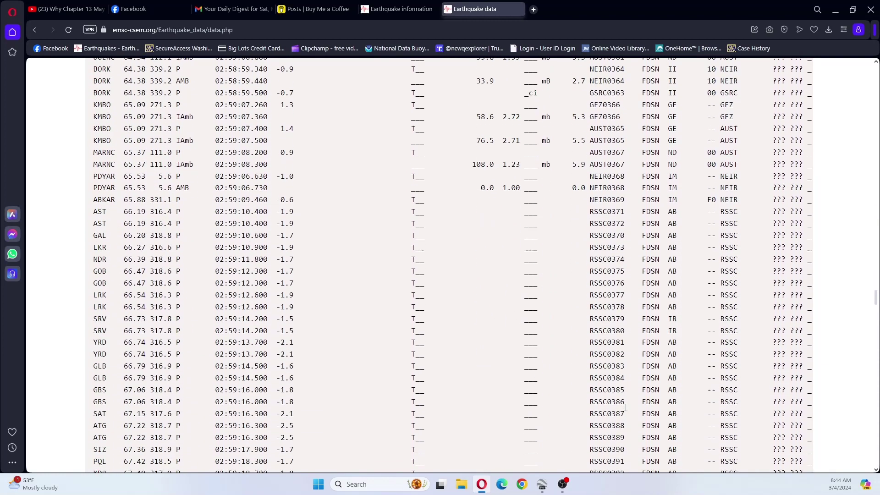
scroll(626, 407, down, 4)
scroll(626, 407, down, 3)
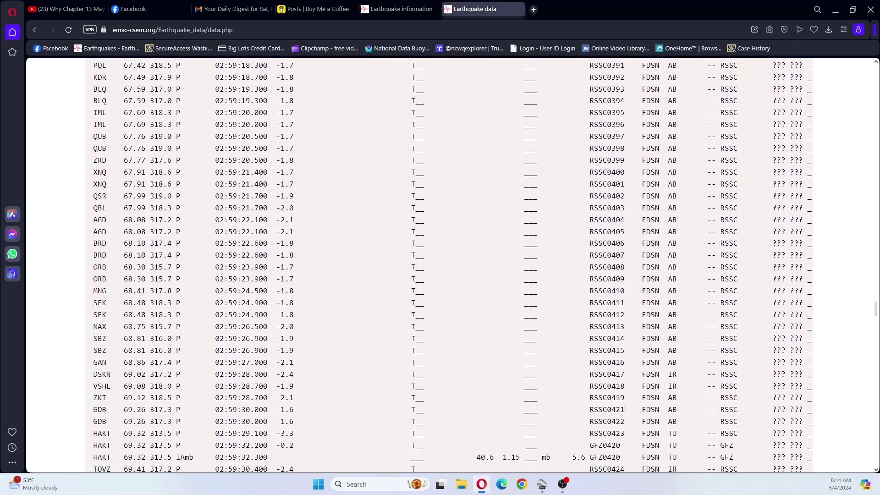
scroll(626, 407, down, 2)
scroll(626, 408, down, 2)
scroll(626, 409, up, 9)
scroll(626, 410, up, 20)
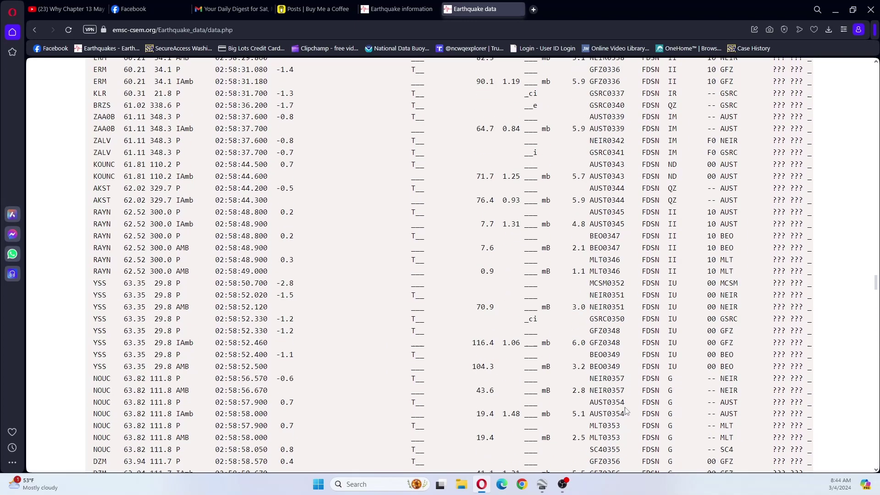
scroll(631, 421, up, 20)
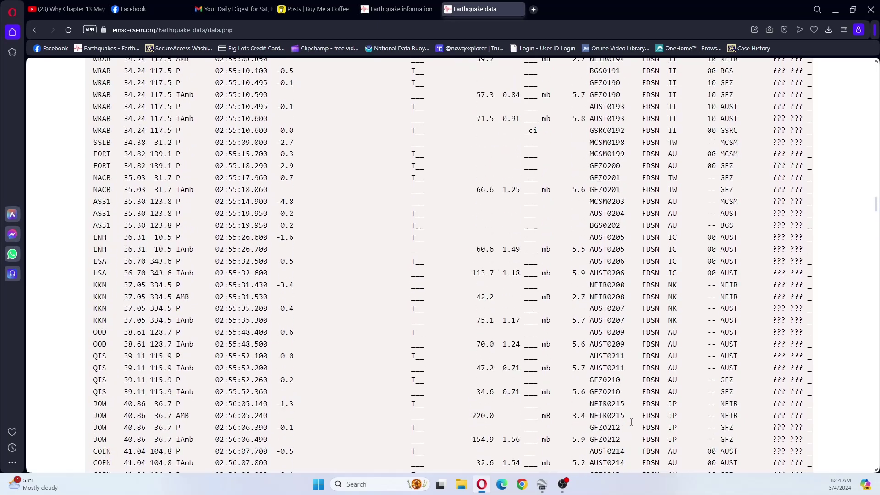
scroll(631, 424, up, 20)
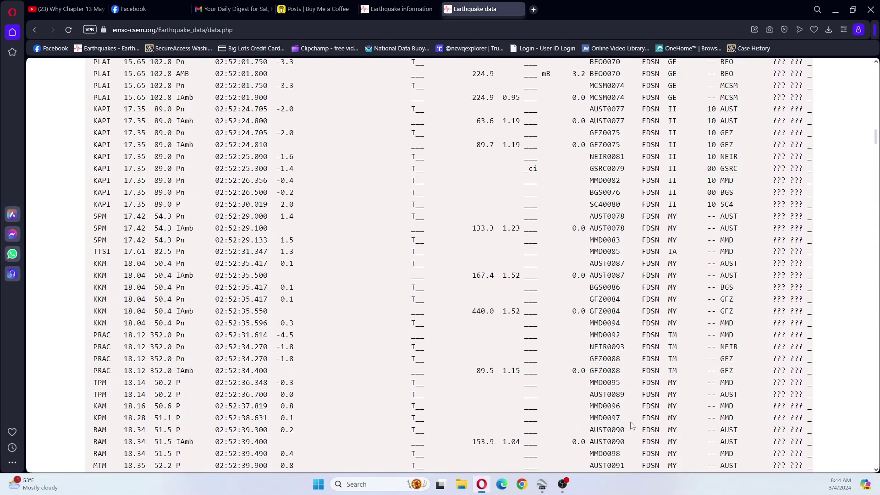
scroll(631, 421, up, 10)
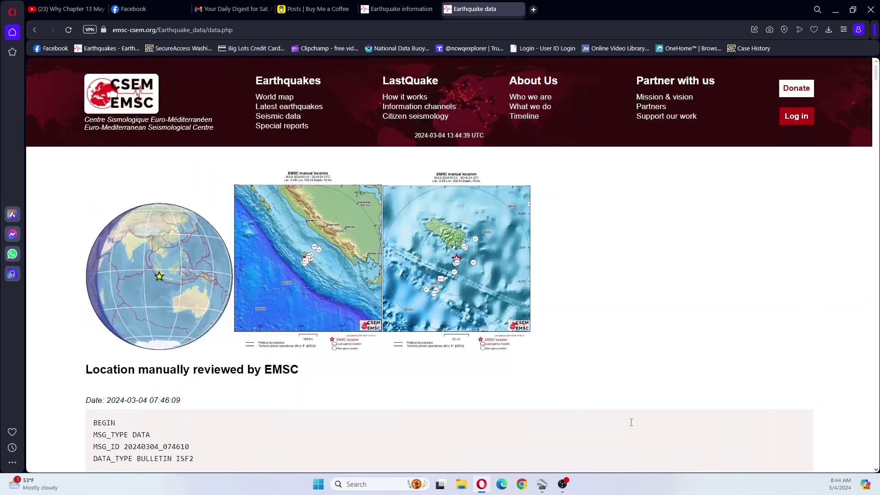
Step: Open the Southern Sumatra, Indonesia quake summary and copy its location -5.584 ; 102.336
click(397, 9)
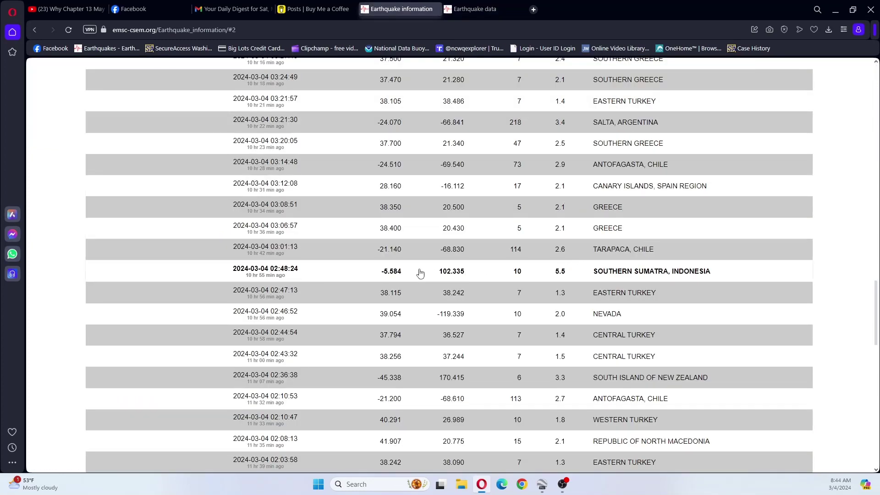
click(442, 274)
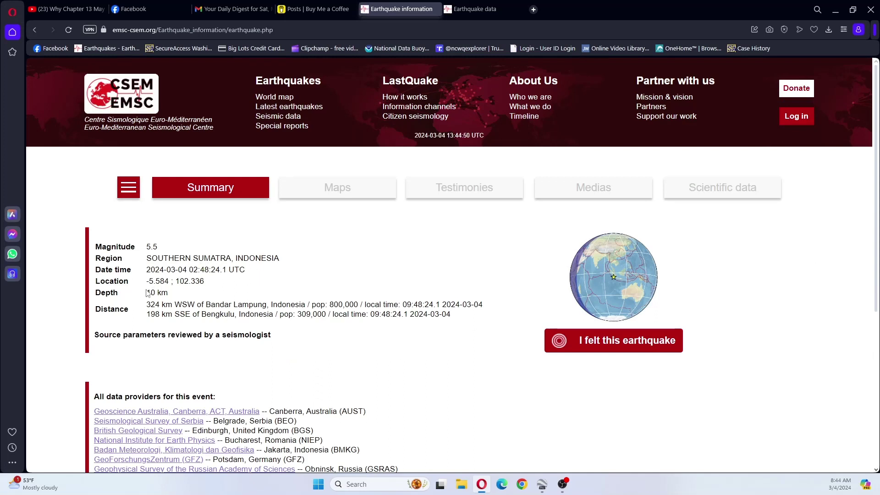
drag(147, 282, 211, 283)
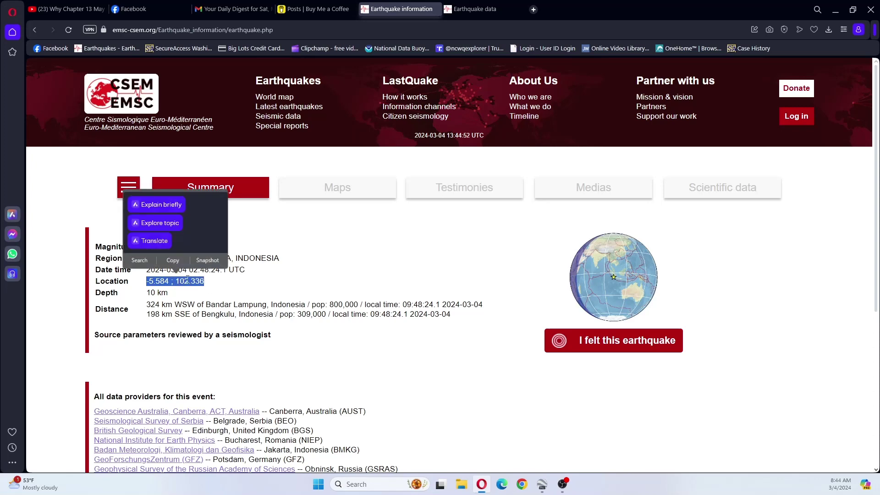
click(173, 259)
Step: In Google Earth Pro, search the pasted coordinates as -5.584 102.336, without the semicolon
click(542, 484)
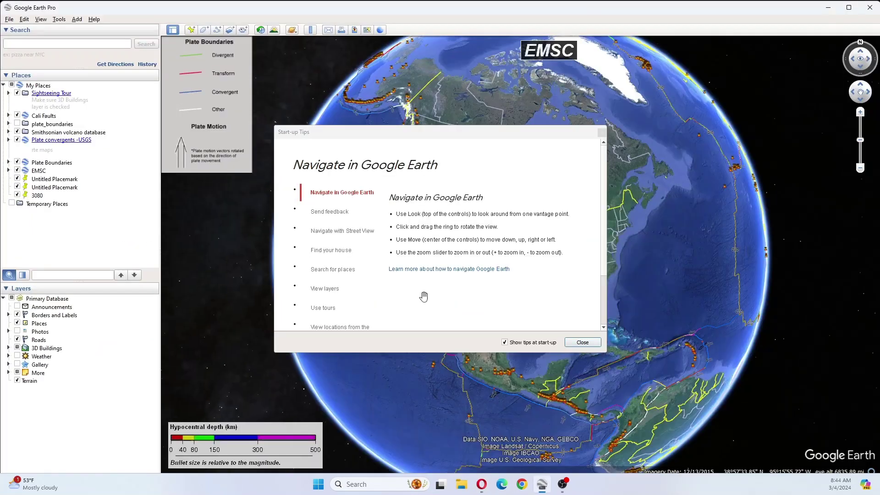
click(583, 343)
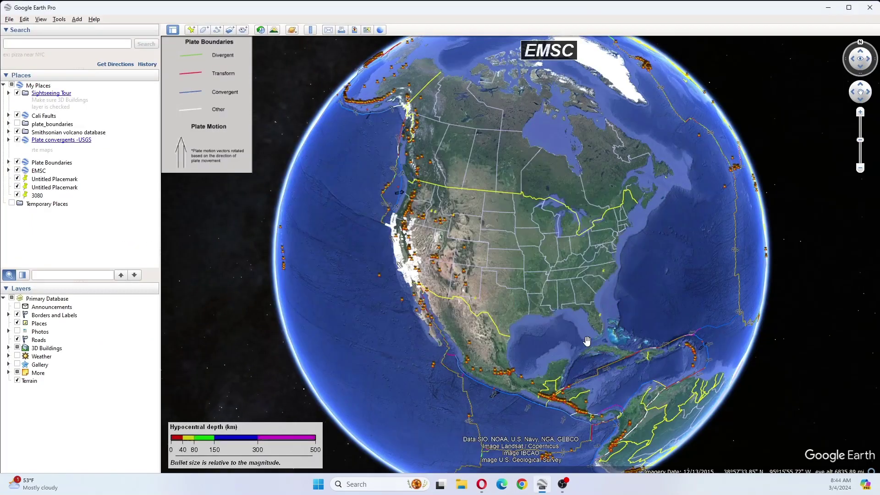
click(97, 43)
right_click(97, 43)
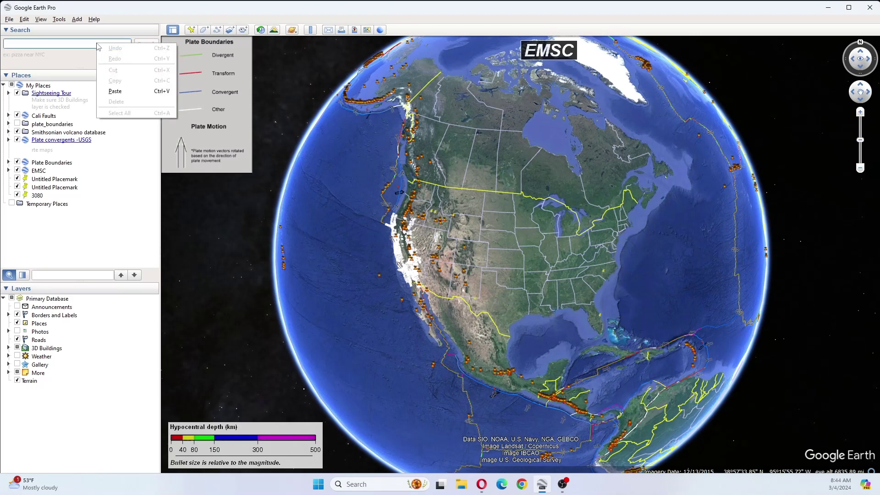
click(120, 91)
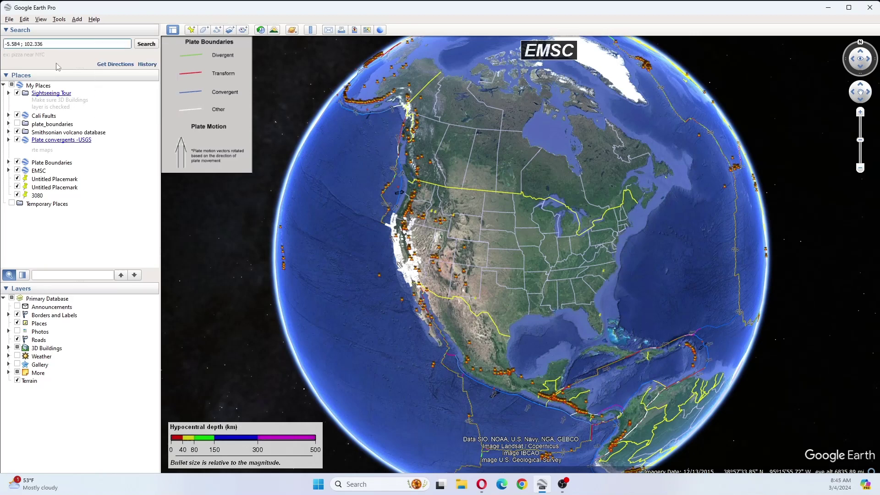
key(BackSpace)
key(Return)
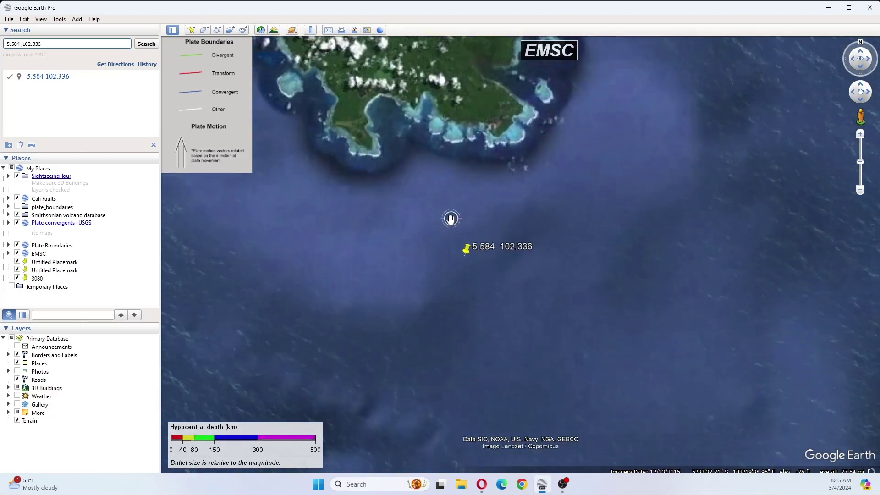
Step: Zoom and pan to frame the pin south of Enggano Island with Sumatra and the boundary visible
scroll(451, 221, down, 3)
drag(451, 222, 477, 297)
scroll(477, 297, up, 3)
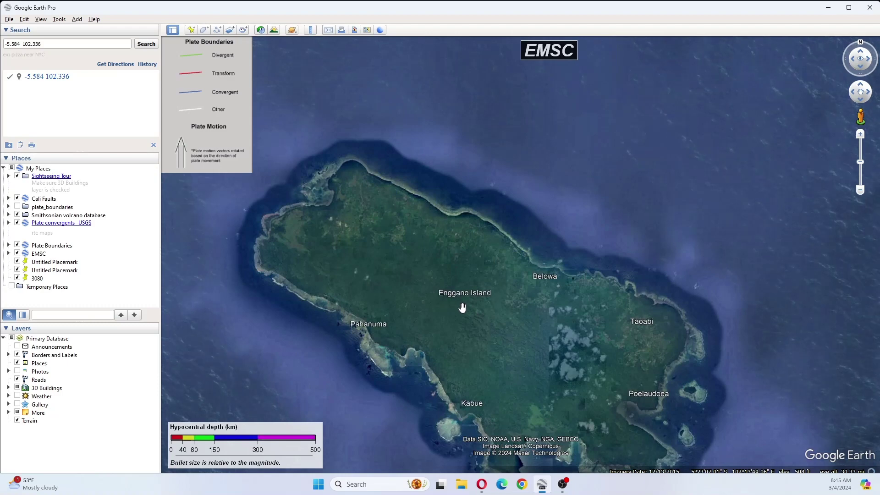
drag(504, 341, 472, 293)
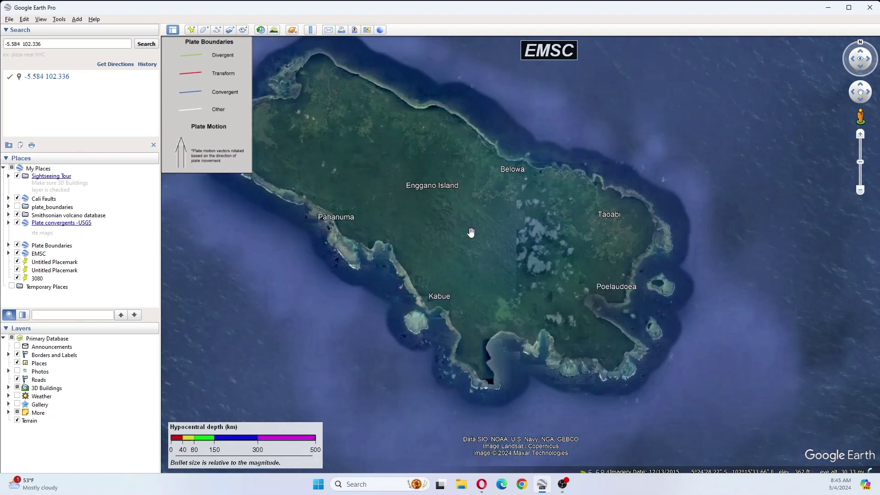
scroll(471, 233, down, 3)
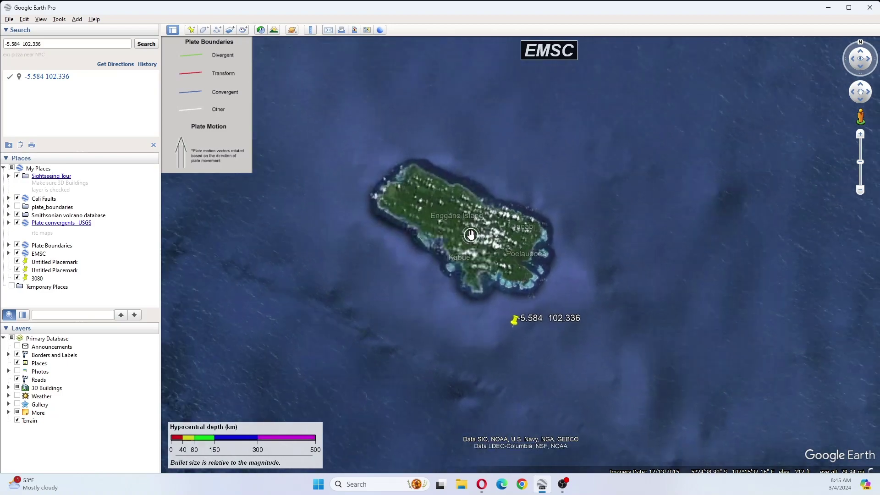
scroll(471, 235, down, 5)
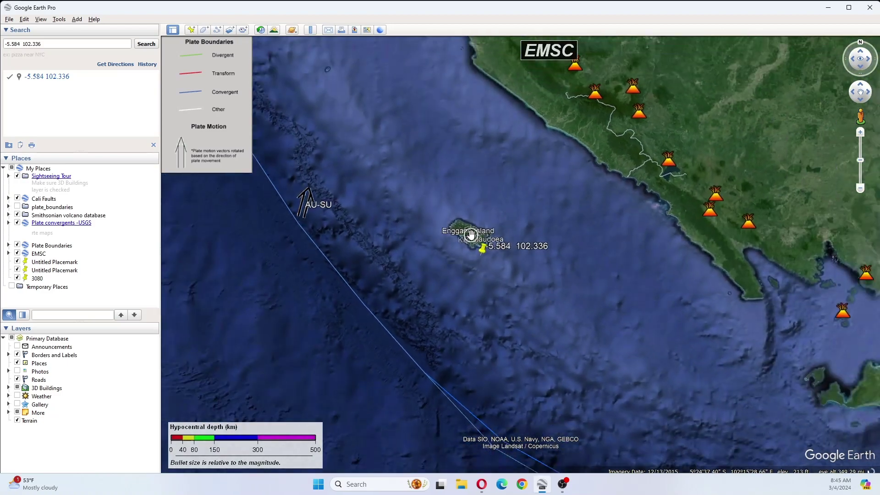
Step: Identify the blue line as the Australian:Sunda convergent boundary, then bring the trench into view
click(383, 307)
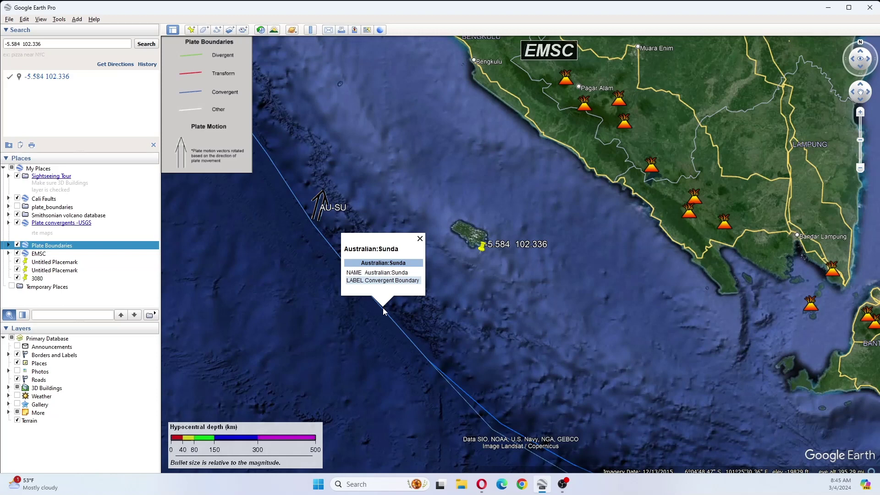
click(516, 291)
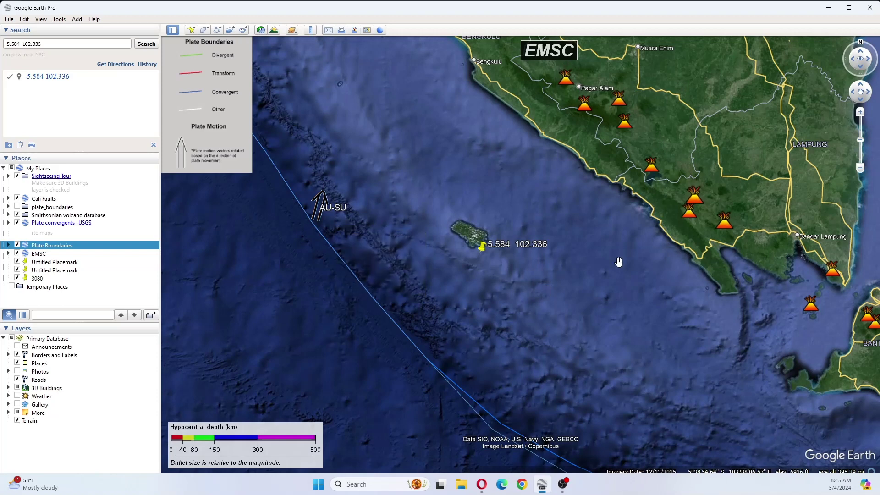
scroll(614, 255, down, 3)
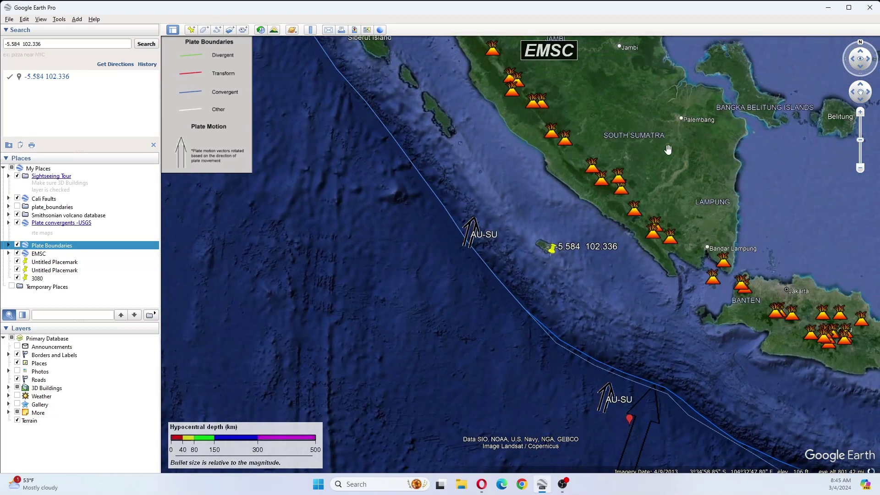
drag(669, 155, 611, 159)
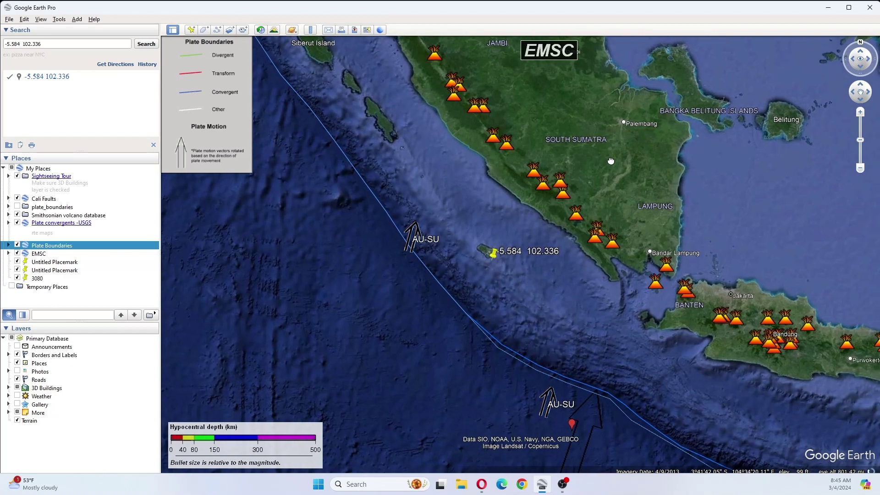
drag(668, 325, 681, 261)
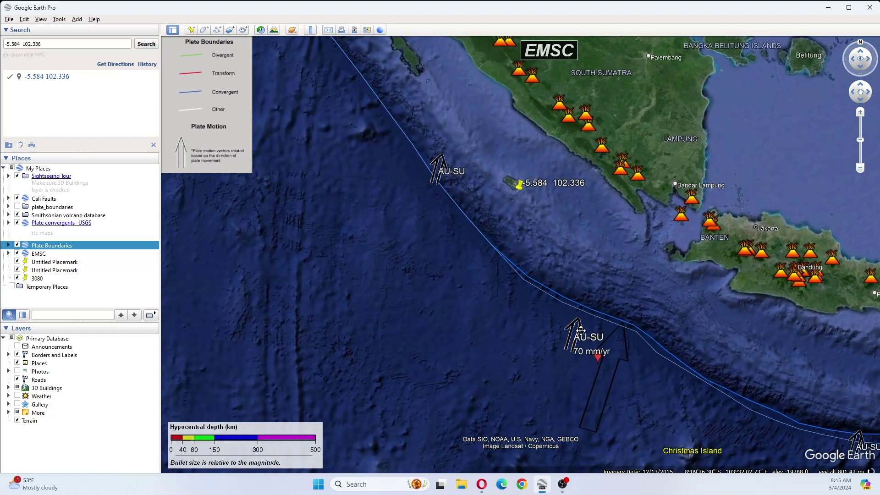
Step: Confirm the trench is labelled Subduction Zone, then zoom out to all of Indonesia
mouse_move(576, 319)
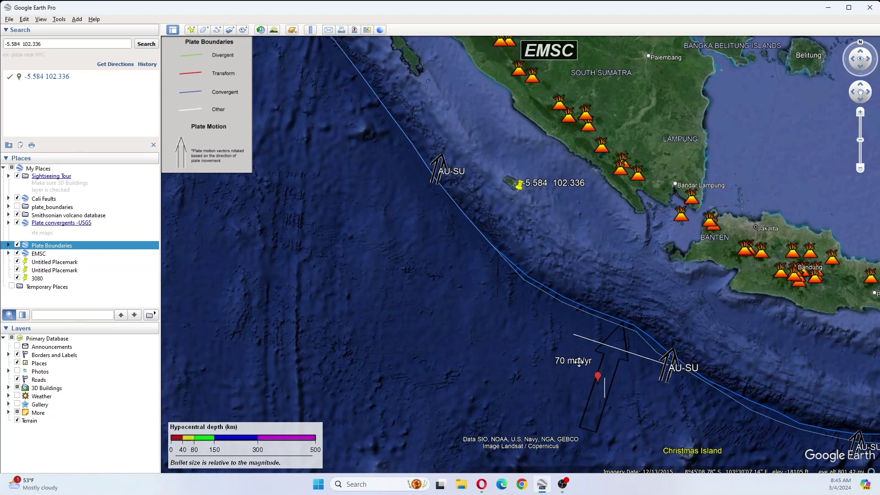
double_click(523, 281)
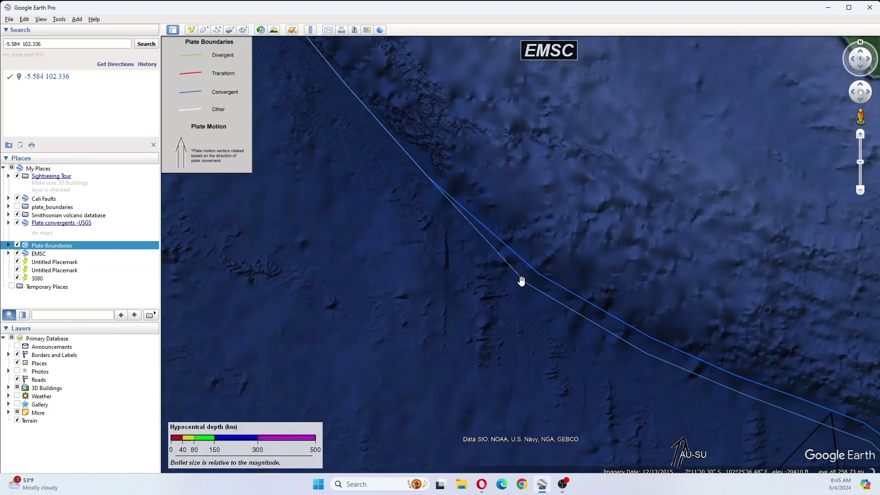
click(521, 278)
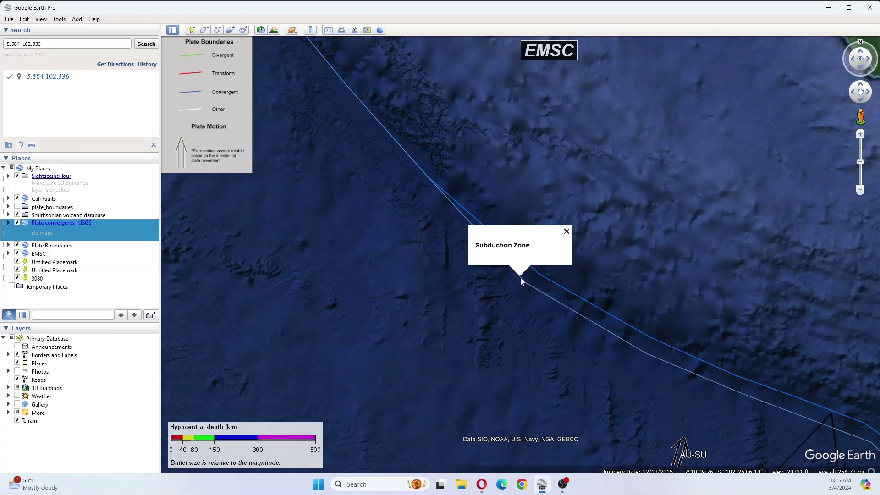
click(442, 275)
scroll(443, 274, down, 3)
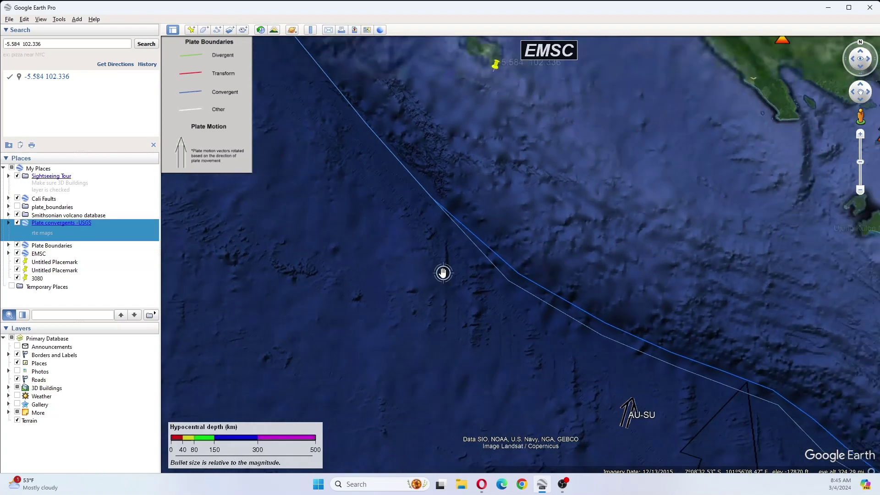
scroll(443, 273, down, 5)
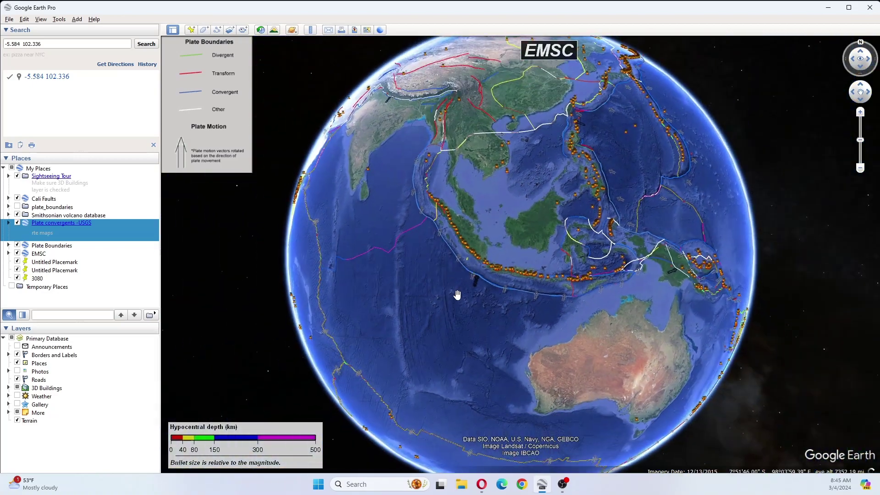
Step: Rotate the globe past Australia, Antarctica and the Indian Ocean to the western Pacific and Japan
drag(456, 295, 416, 97)
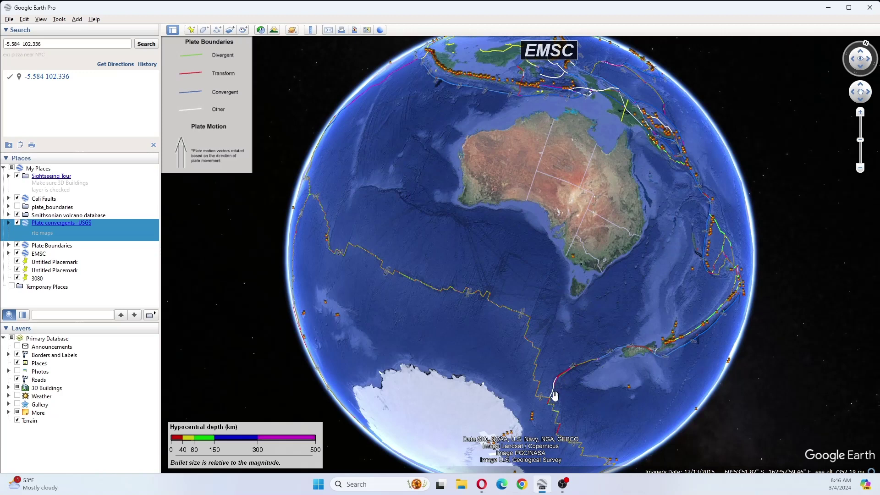
drag(463, 267, 527, 267)
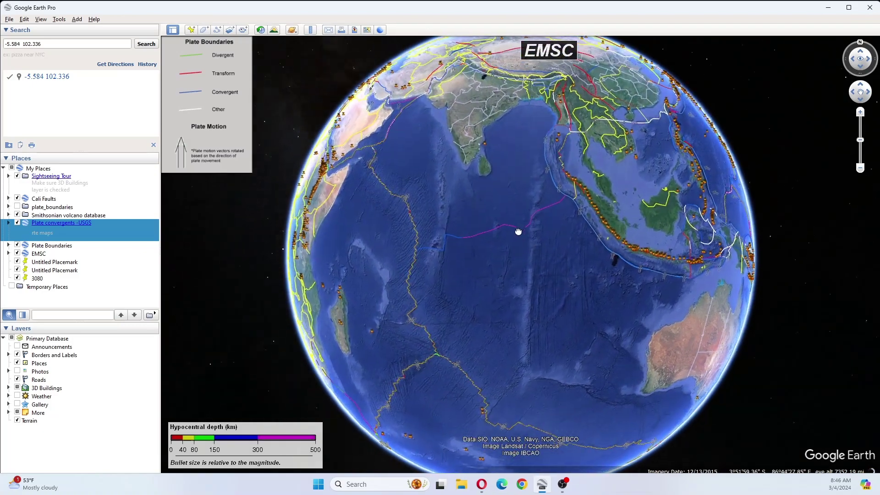
drag(535, 309, 454, 283)
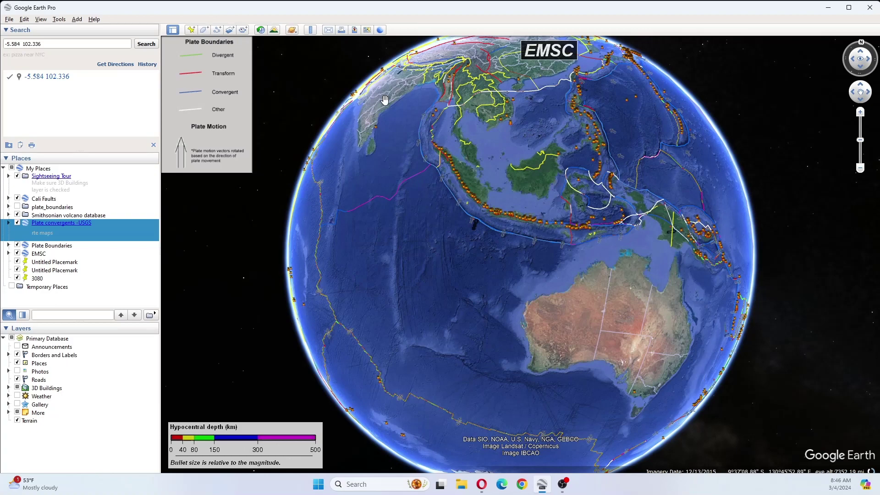
drag(573, 68, 403, 197)
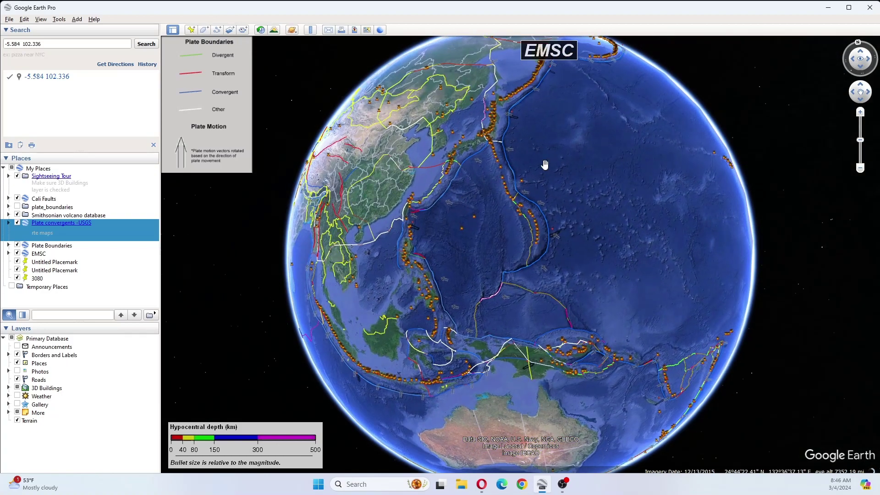